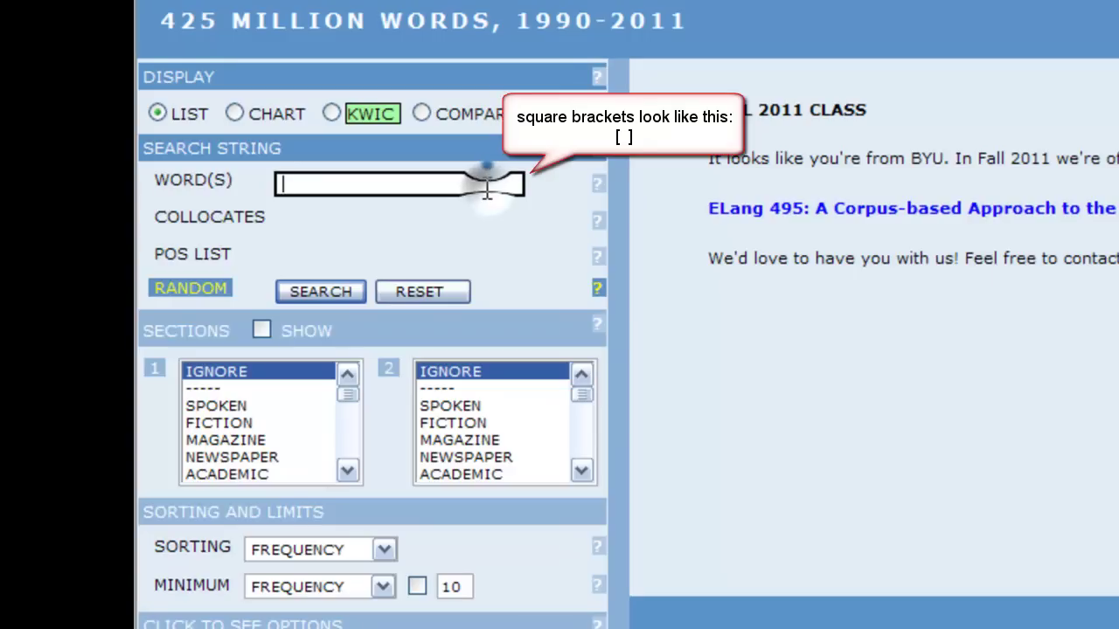
Step: Search the lemma [pretty] to list its five word forms, led by PRETTY at 69527
{"action": "type", "text": "[pretty]"}
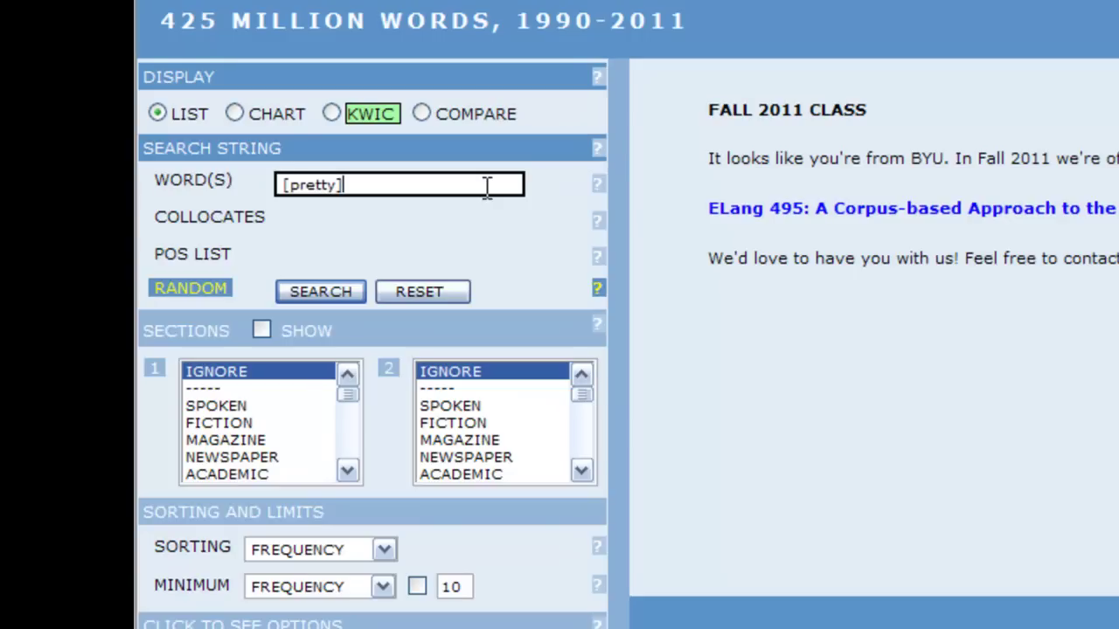
{"action": "left_click", "coordinate": [345, 290]}
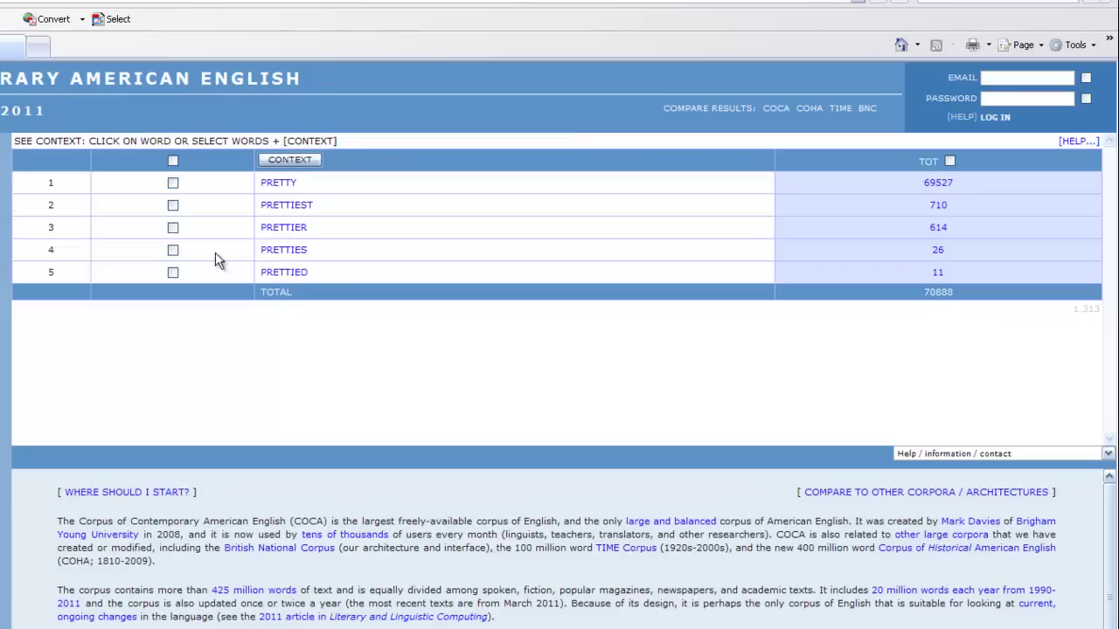
Step: Show the keyword-in-context example lines for PRETTIES, then for PRETTIED
{"action": "left_click", "coordinate": [300, 252]}
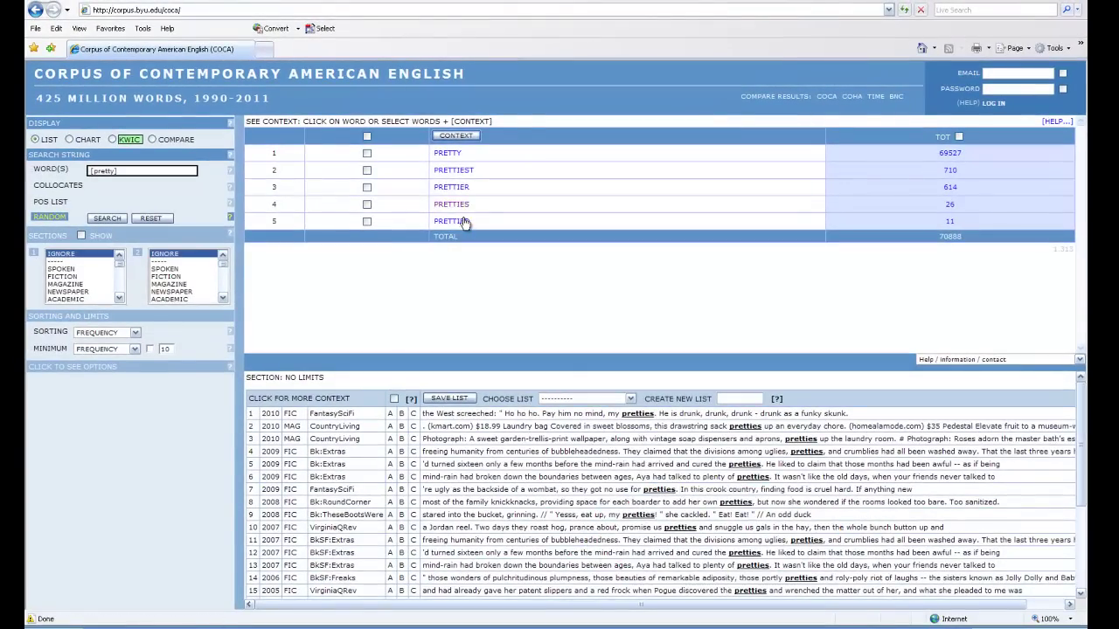
{"action": "left_click", "coordinate": [463, 223]}
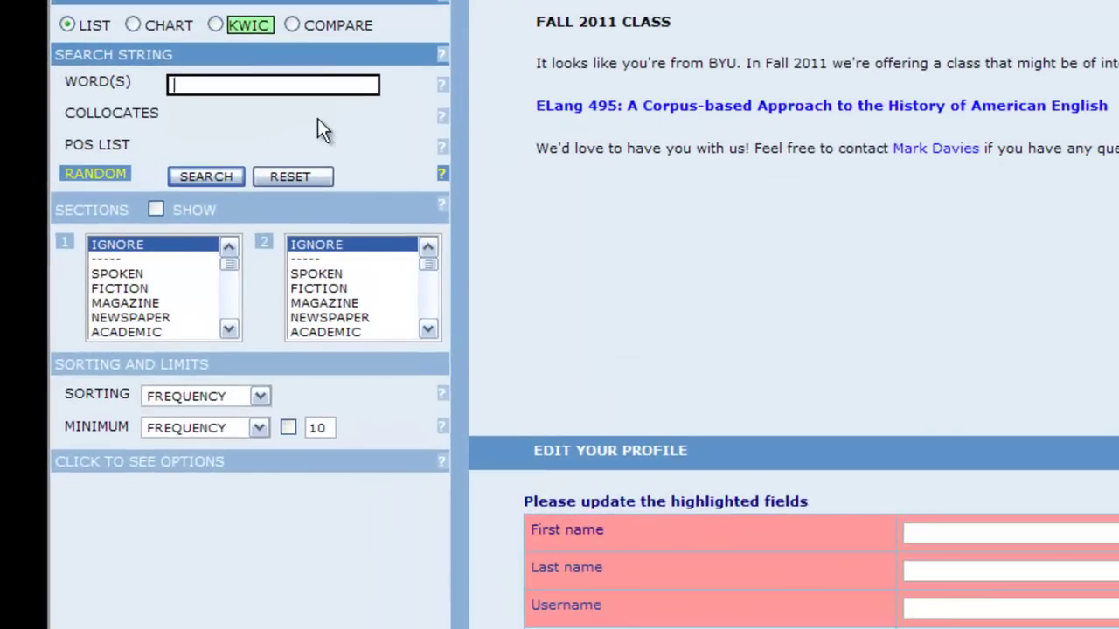
Step: Scroll through the part-of-speech tag list and close it without choosing a tag
{"action": "left_click", "coordinate": [100, 142]}
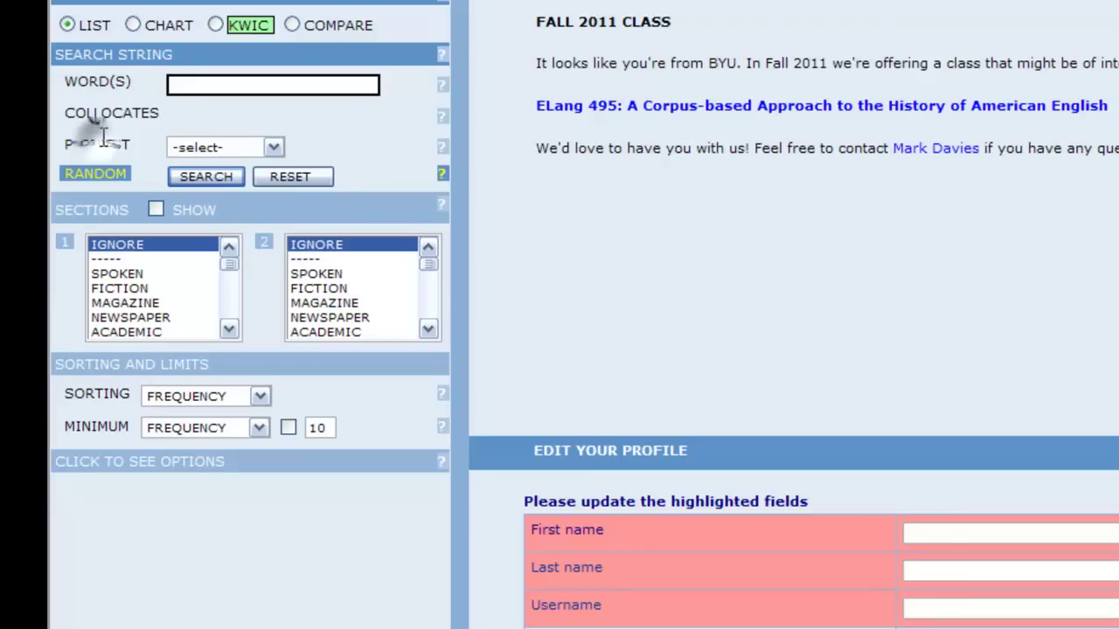
{"action": "left_click", "coordinate": [273, 147]}
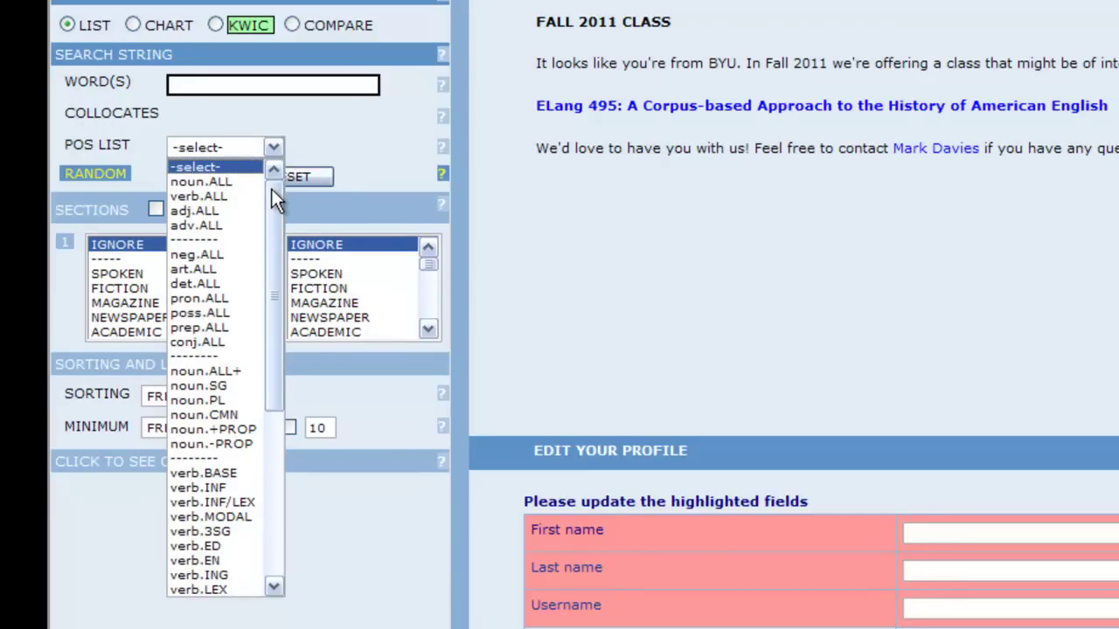
{"action": "left_click_drag", "start_coordinate": [271, 202], "coordinate": [259, 178]}
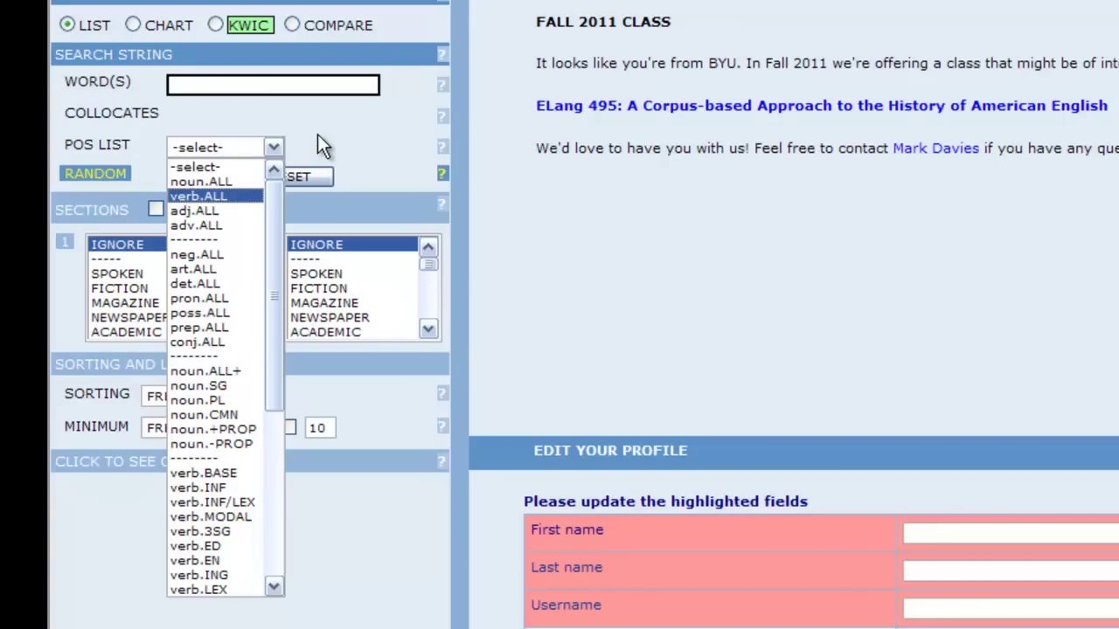
{"action": "left_click", "coordinate": [324, 146]}
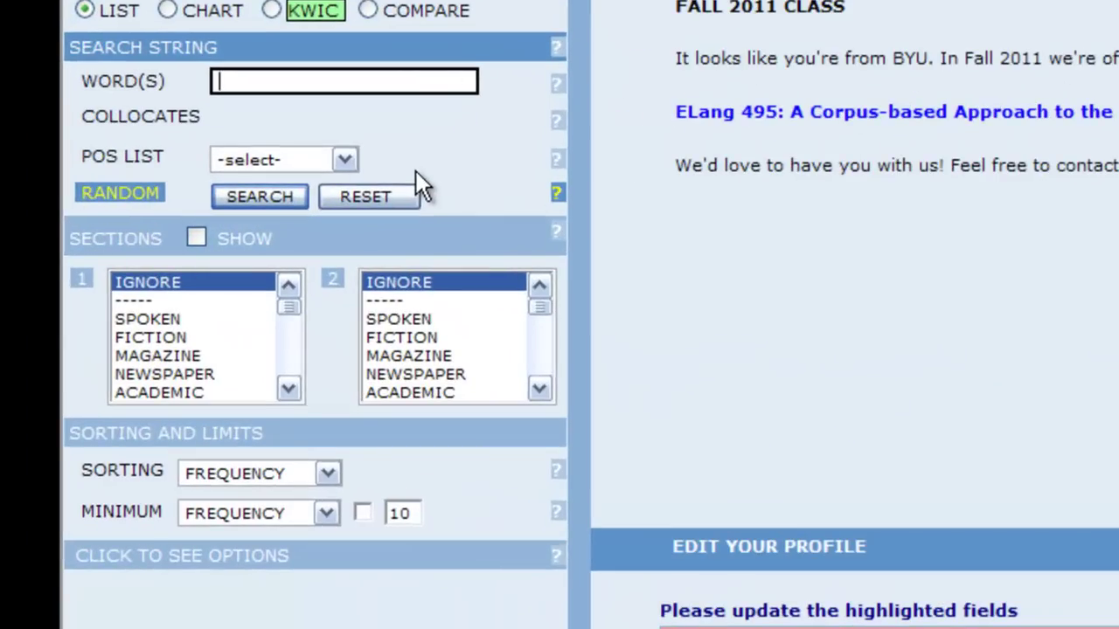
Step: Build the query vomit.[v*] with verb.ALL and run it, returning VOMIT at 434
{"action": "type", "text": "vomit."}
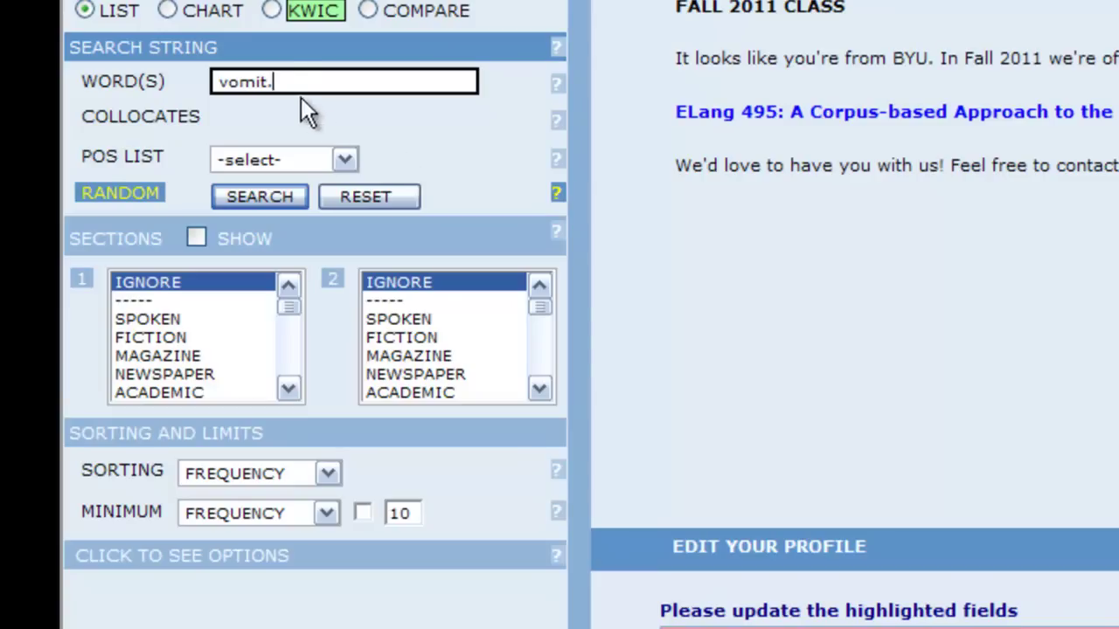
{"action": "left_click", "coordinate": [259, 77]}
{"action": "left_click", "coordinate": [347, 160]}
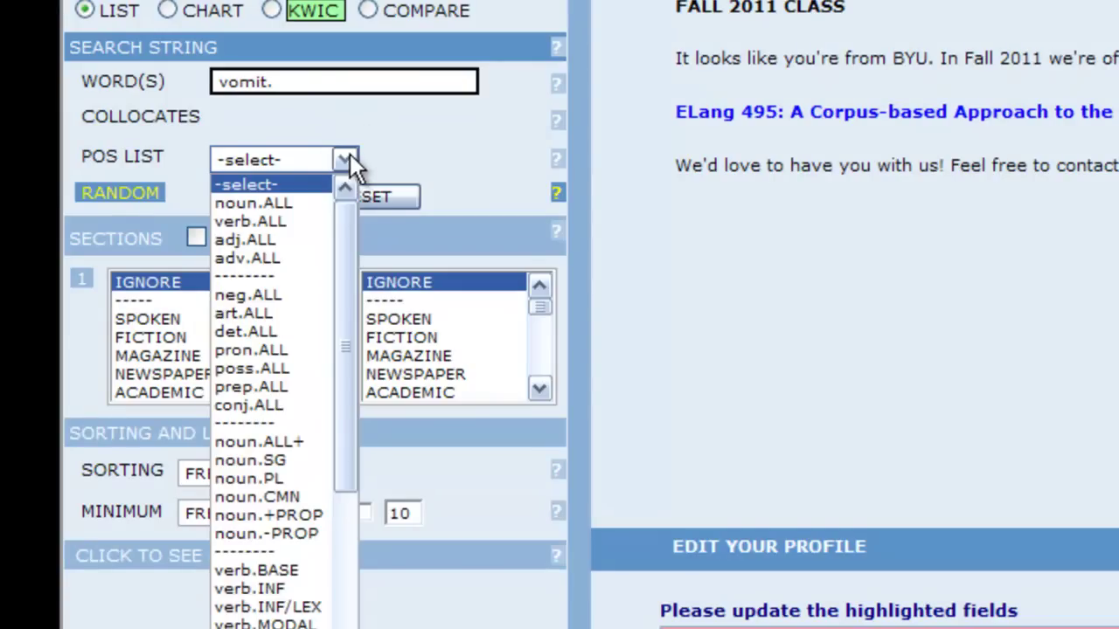
{"action": "left_click", "coordinate": [273, 221]}
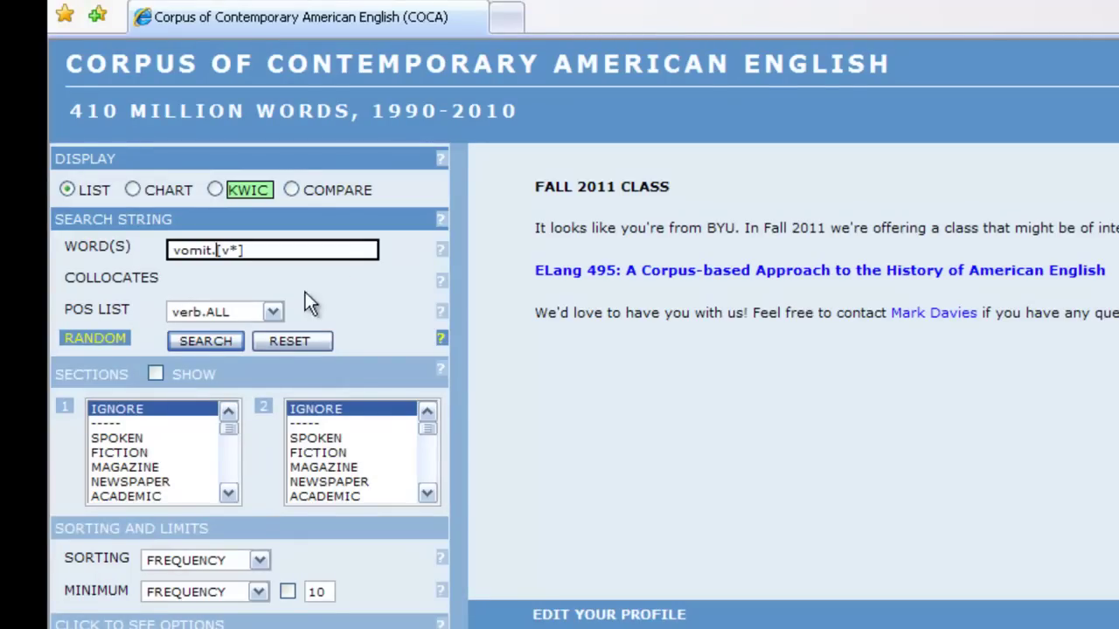
{"action": "left_click", "coordinate": [221, 340]}
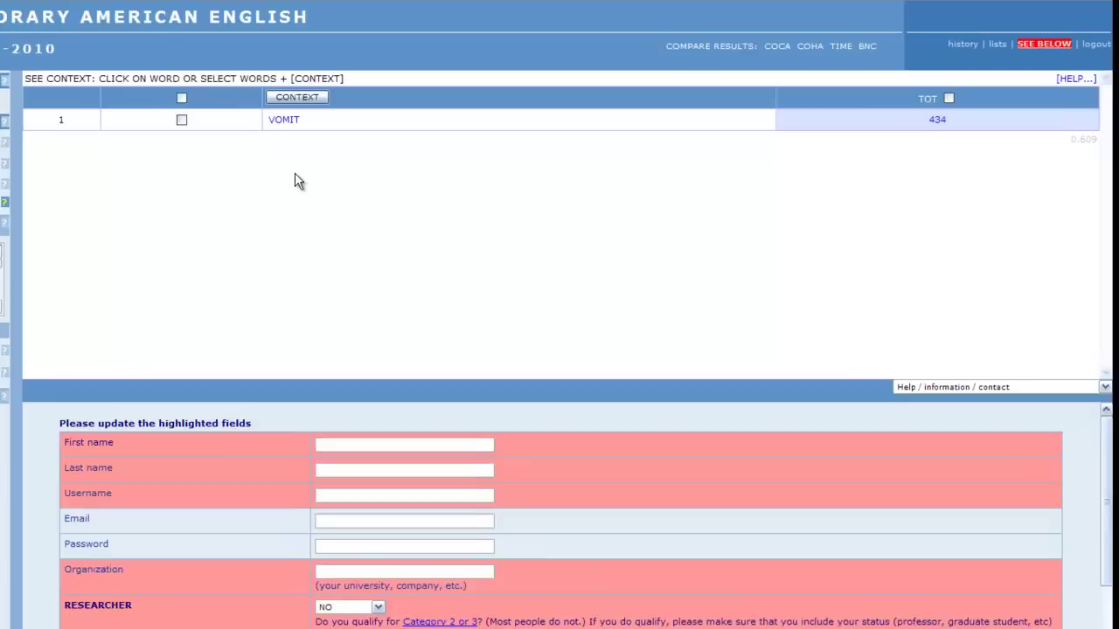
Step: Show example lines for the verb VOMIT and bring the search panel back into view
{"action": "left_click", "coordinate": [309, 113]}
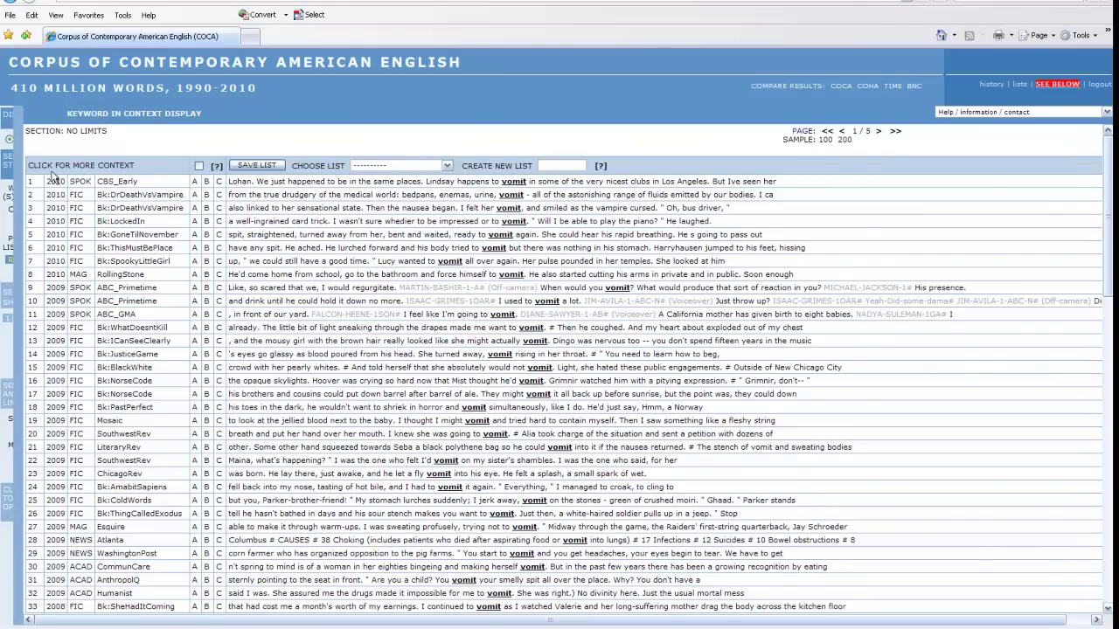
{"action": "left_click", "coordinate": [7, 168]}
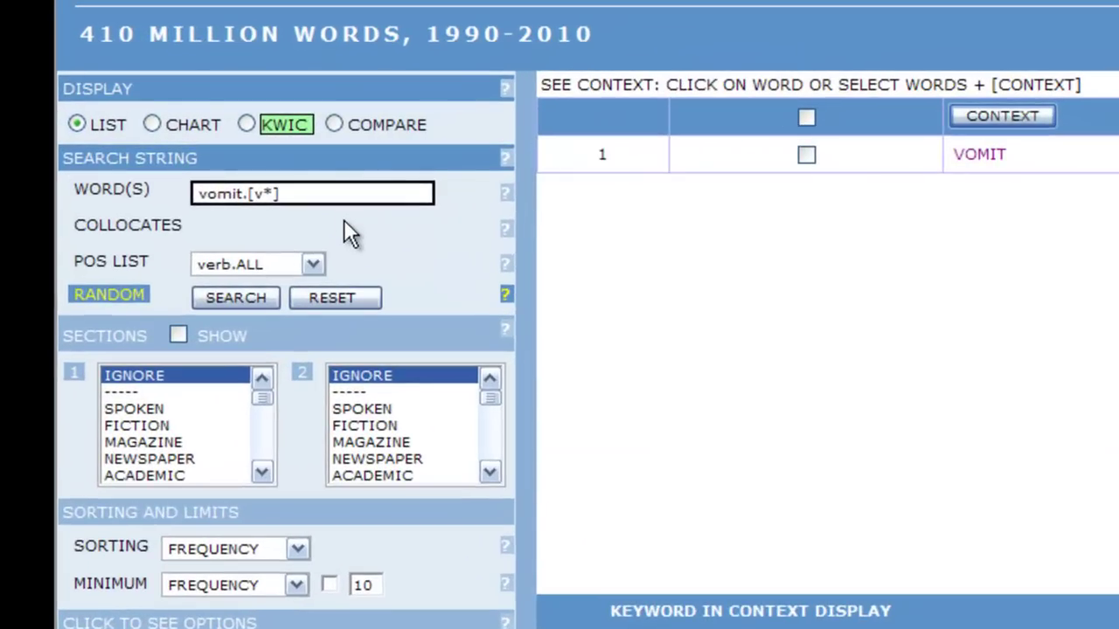
Step: Change the query to vomit.[nn*] with no spaces and rerun it, getting 545 noun hits
{"action": "left_click", "coordinate": [305, 193]}
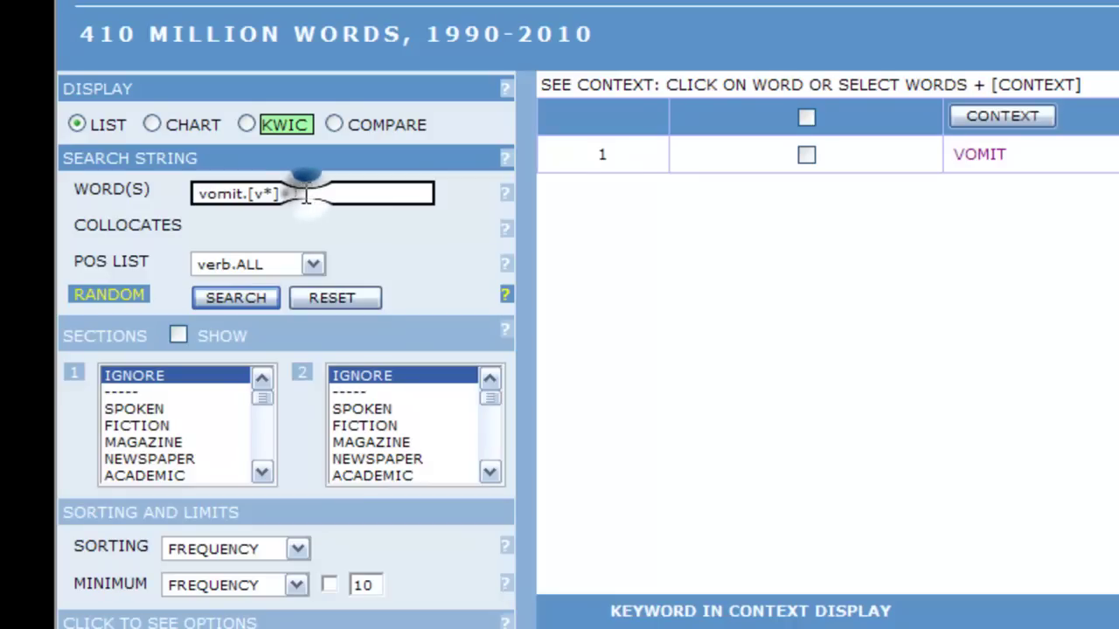
{"action": "key", "text": "BackSpace"}
{"action": "key", "text": "BackSpace"}
{"action": "key", "text": "BackSpace"}
{"action": "key", "text": "BackSpace"}
{"action": "key", "text": "BackSpace"}
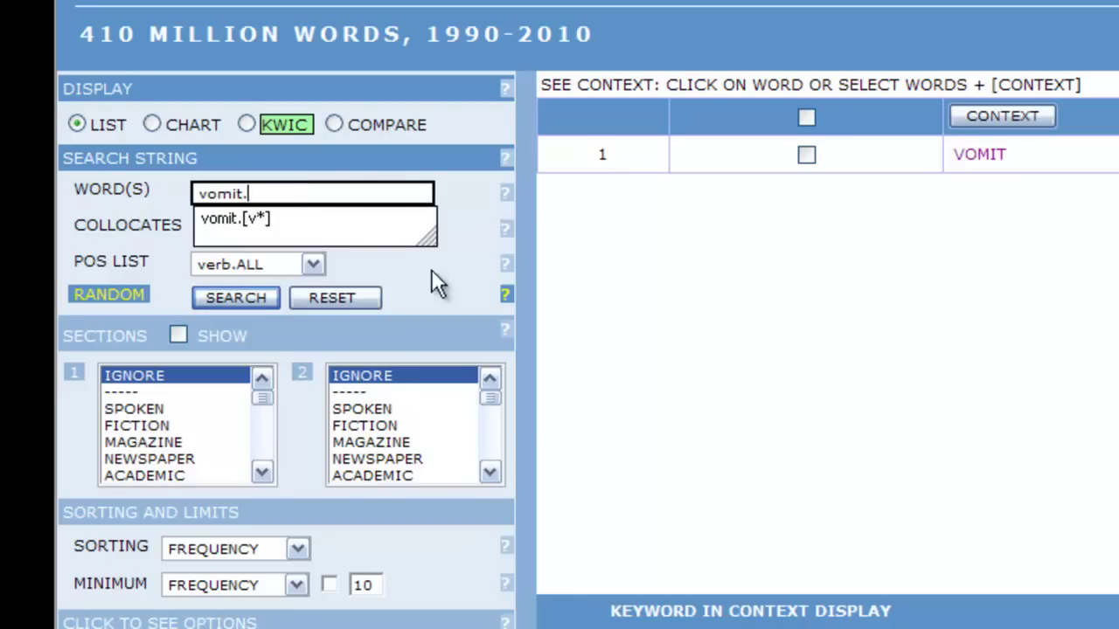
{"action": "left_click", "coordinate": [315, 266]}
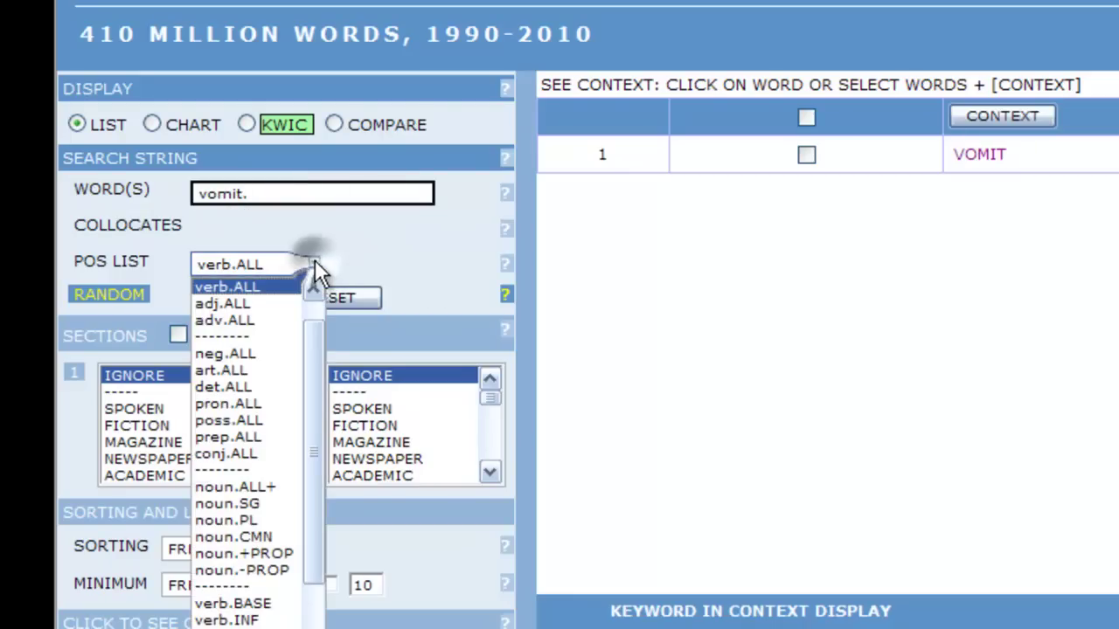
{"action": "left_click", "coordinate": [313, 284]}
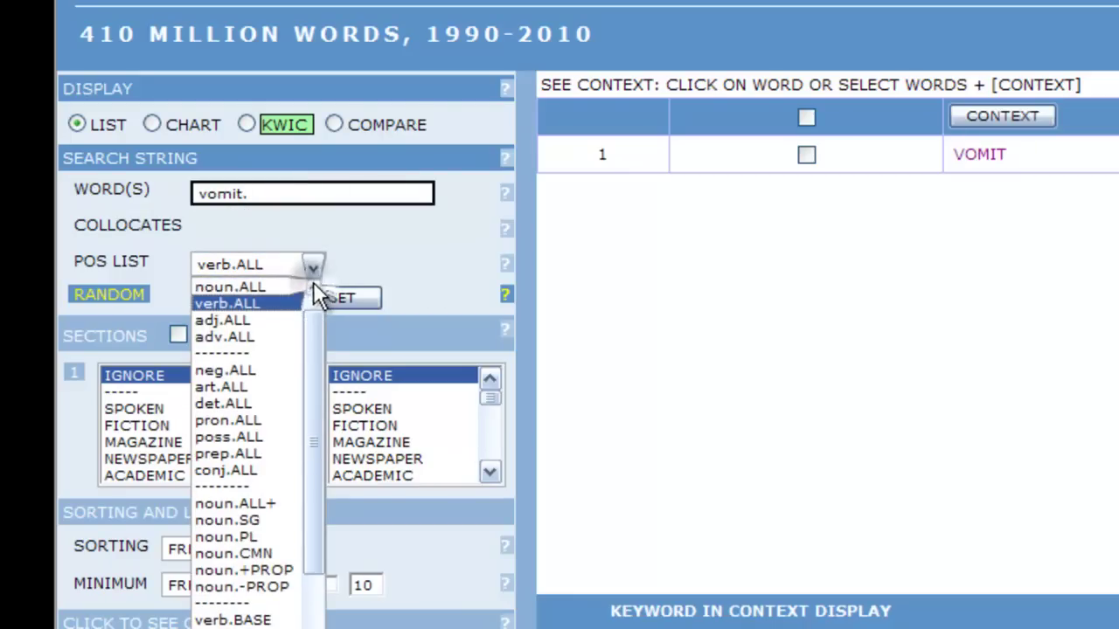
{"action": "left_click", "coordinate": [268, 282]}
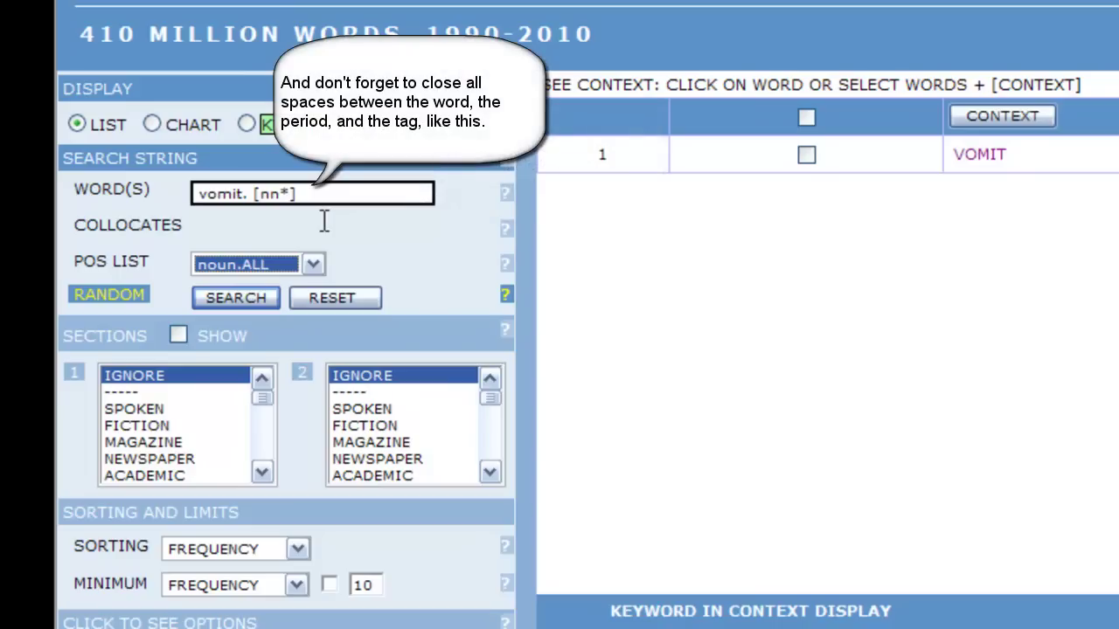
{"action": "left_click", "coordinate": [255, 194]}
{"action": "type", "text": "."}
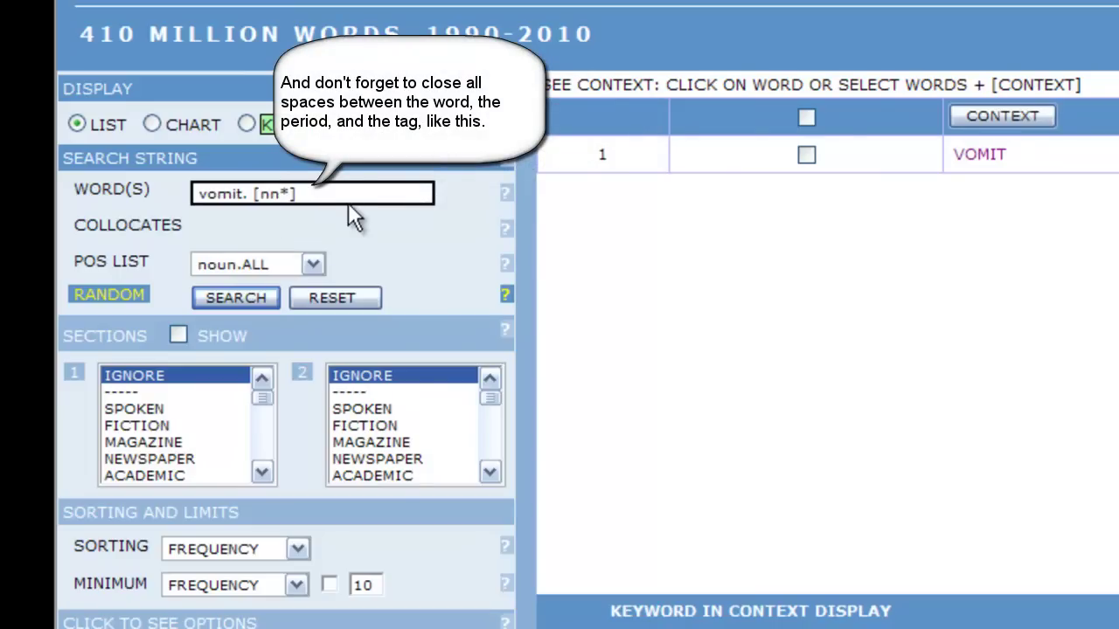
{"action": "key", "text": "Delete"}
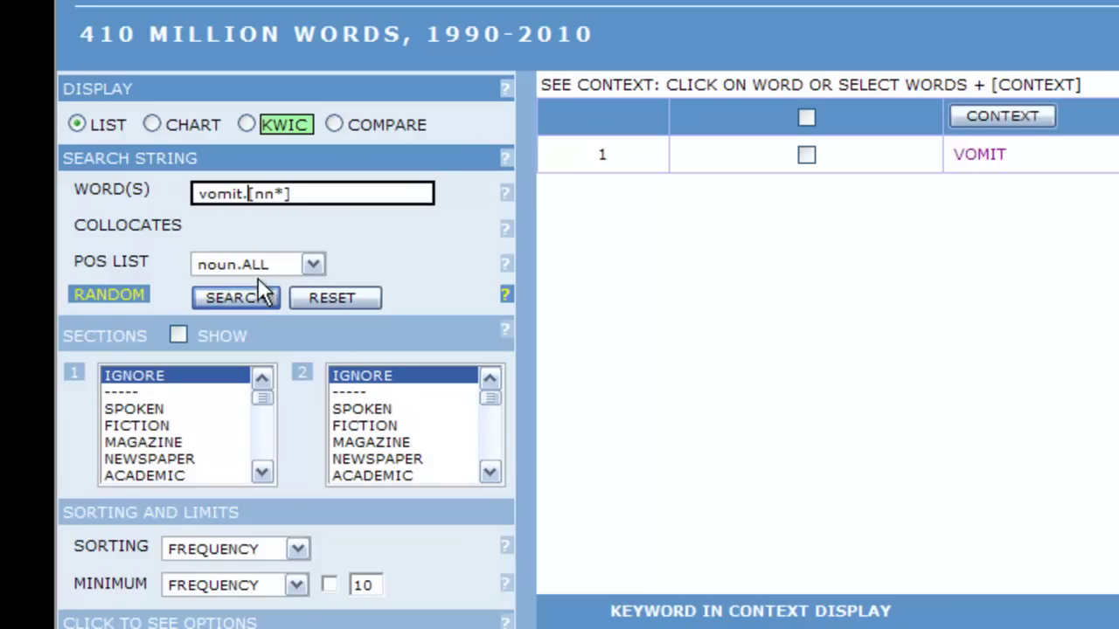
{"action": "left_click", "coordinate": [240, 293]}
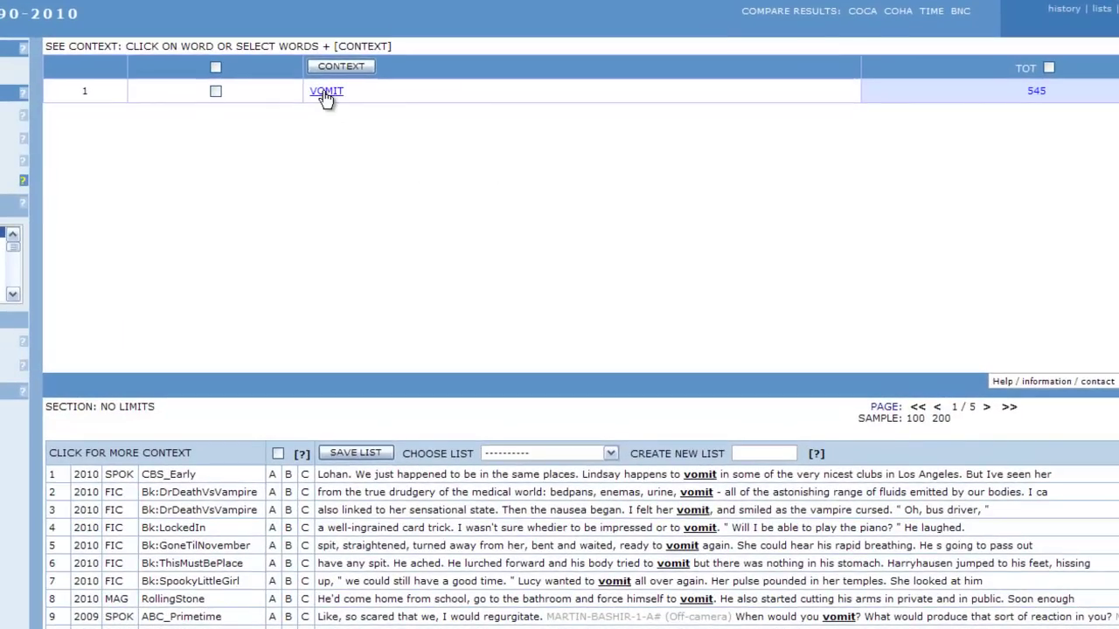
Step: Open the keyword-in-context example sentences for the noun VOMIT
{"action": "left_click", "coordinate": [328, 95]}
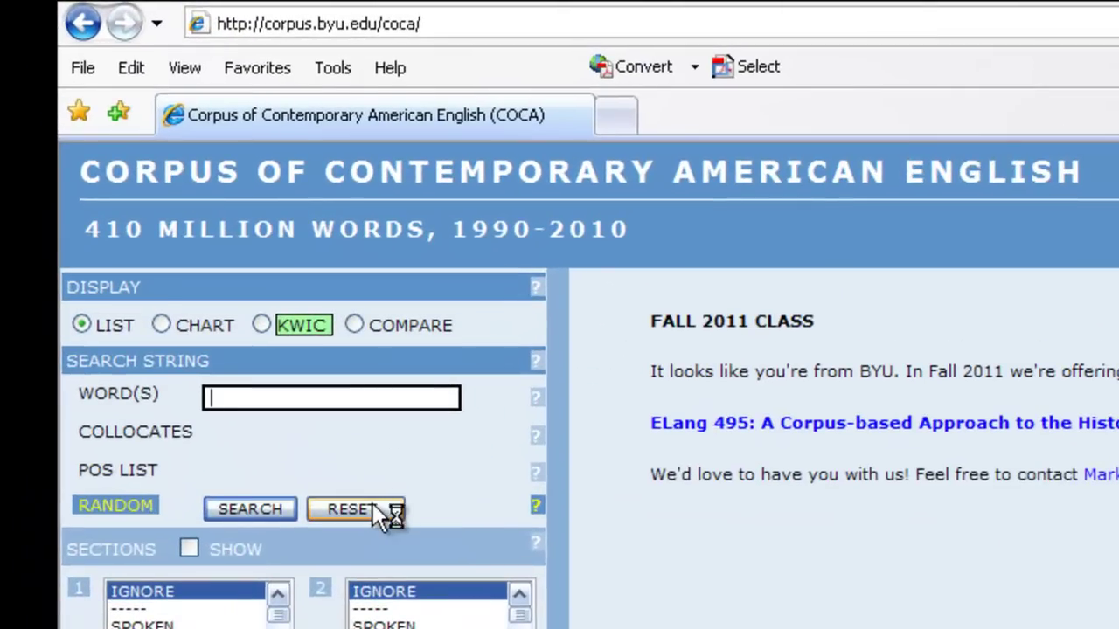
Step: Clear the previous search and enter the wildcard query prove? in the word field
{"action": "left_click", "coordinate": [372, 503]}
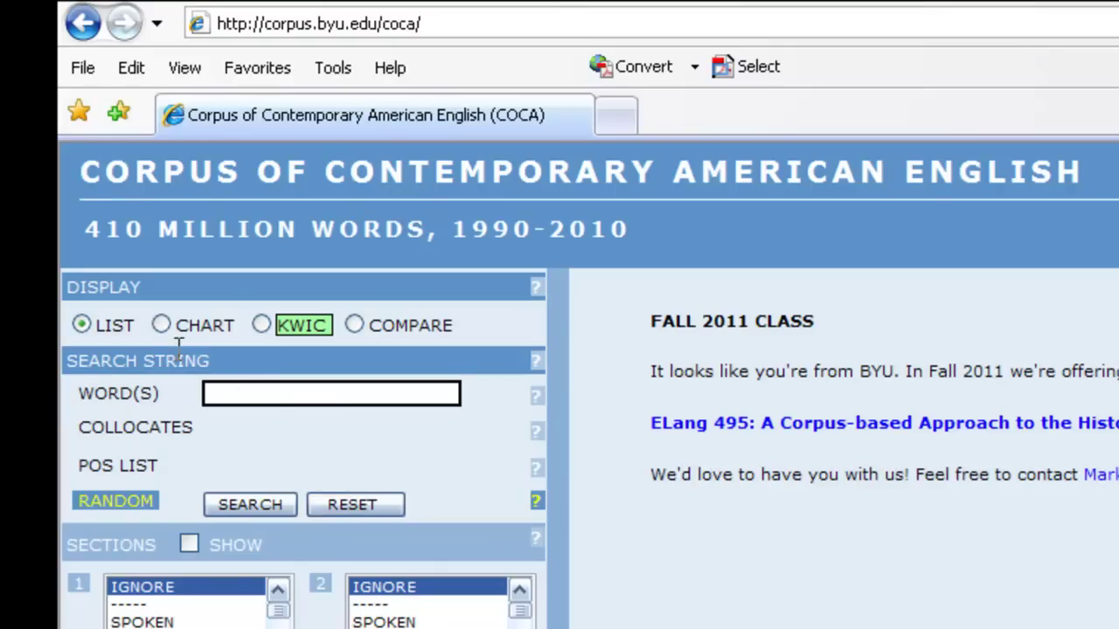
{"action": "left_click", "coordinate": [214, 394]}
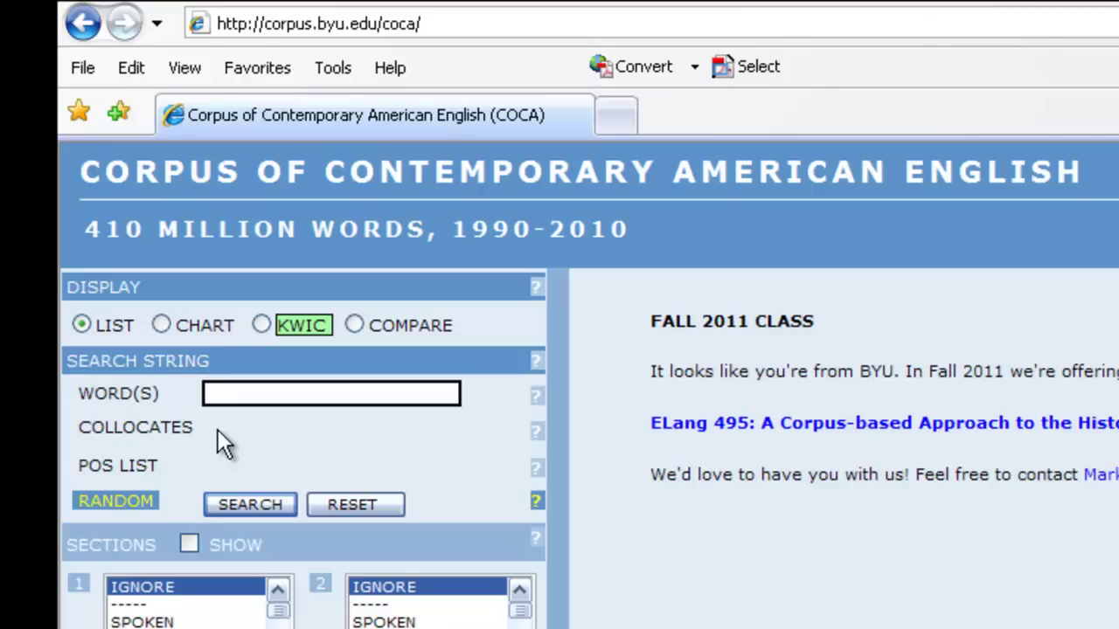
{"action": "type", "text": "prove?"}
Step: Run the prove? search and view the context lines for PROVED
{"action": "left_click", "coordinate": [226, 500]}
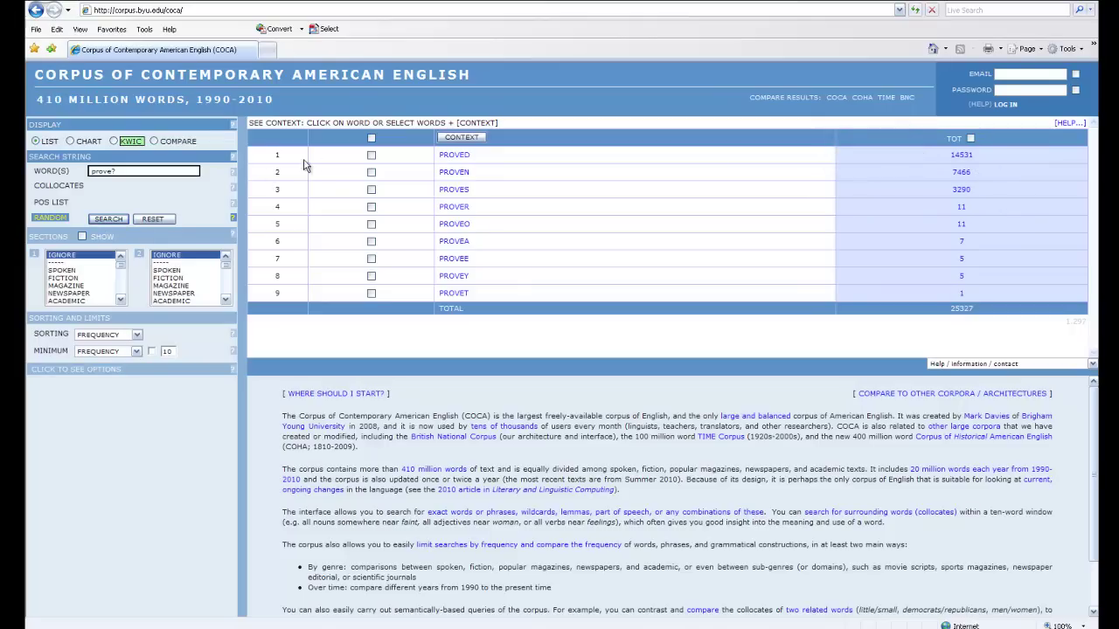
{"action": "left_click", "coordinate": [447, 156]}
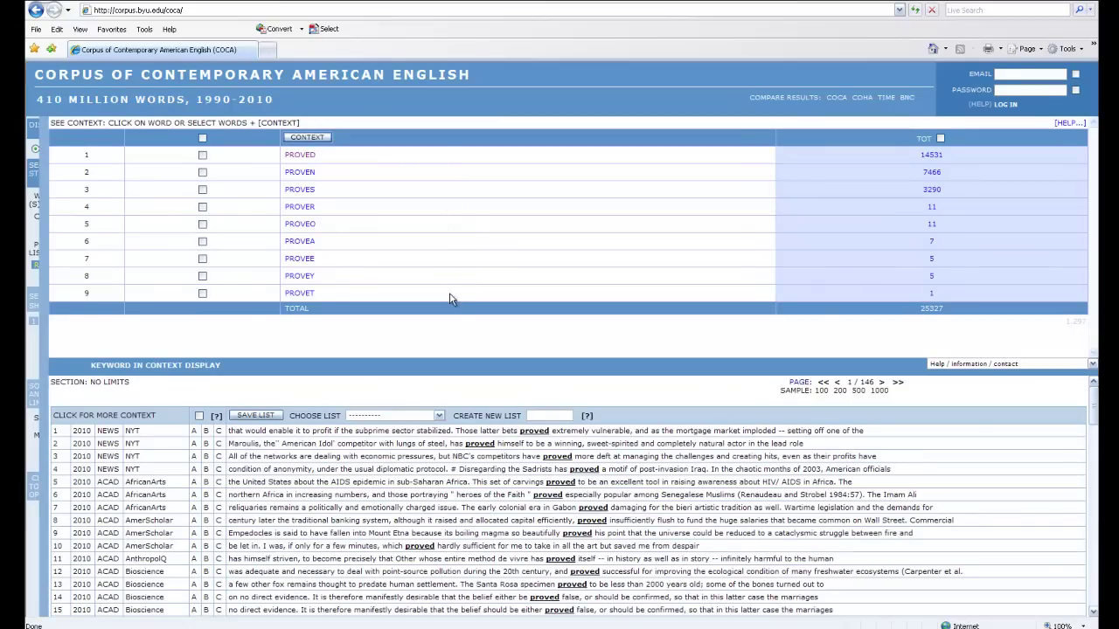
{"action": "scroll", "coordinate": [453, 376], "scroll_direction": "down", "scroll_amount": 3}
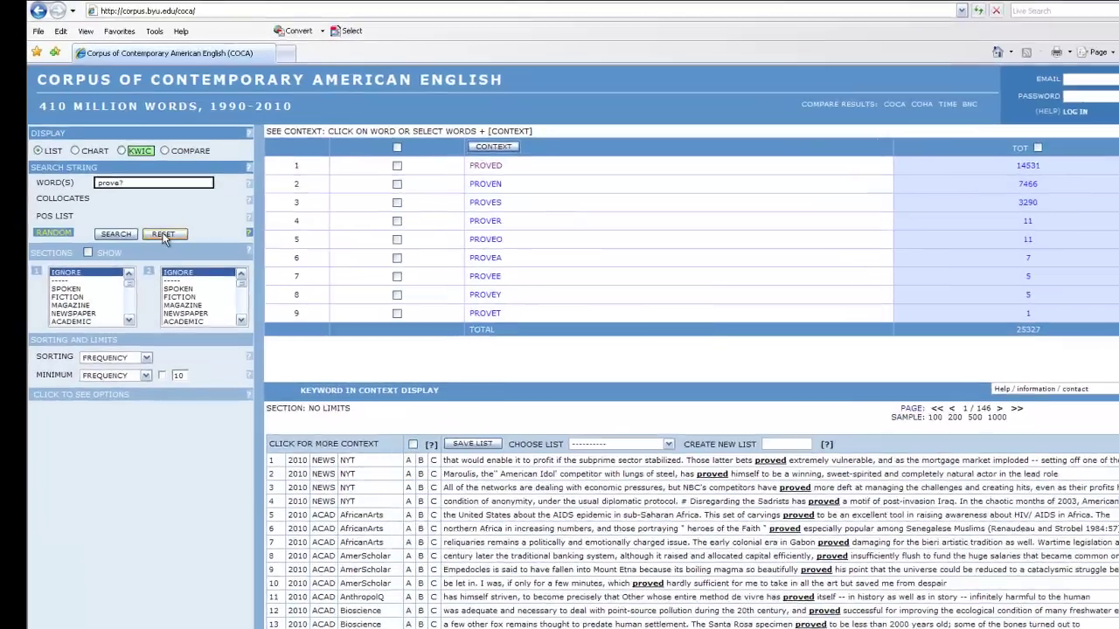
Step: Reset and search dream*, listing DREAM (30536), DREAMED (4974) and DREAMT (592)
{"action": "left_click", "coordinate": [153, 218]}
{"action": "left_click", "coordinate": [231, 332]}
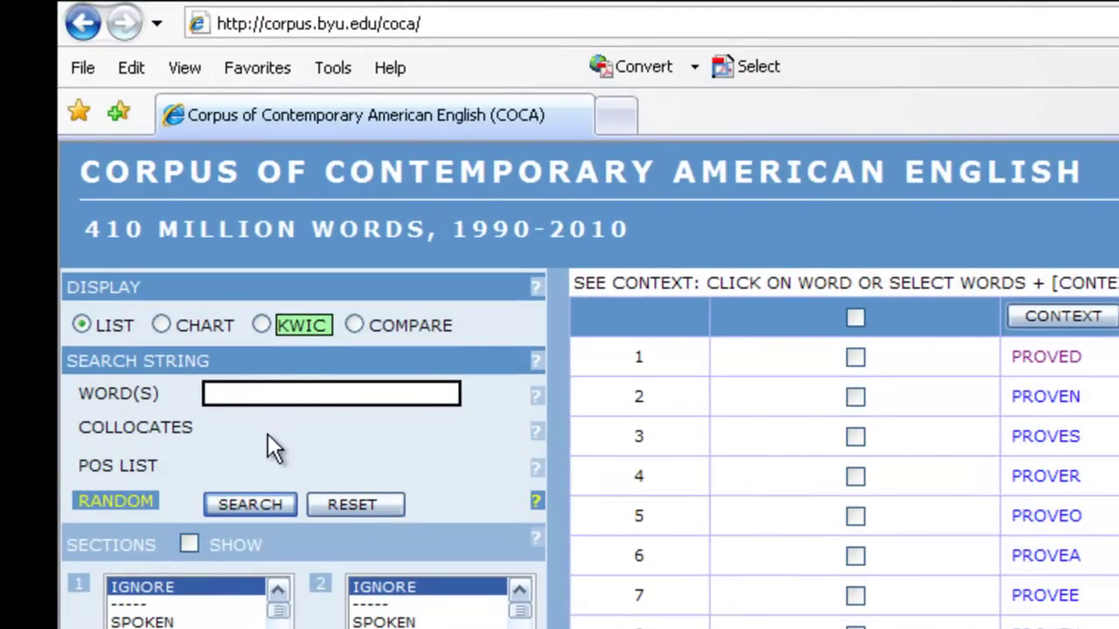
{"action": "type", "text": "dream*"}
{"action": "left_click", "coordinate": [263, 497]}
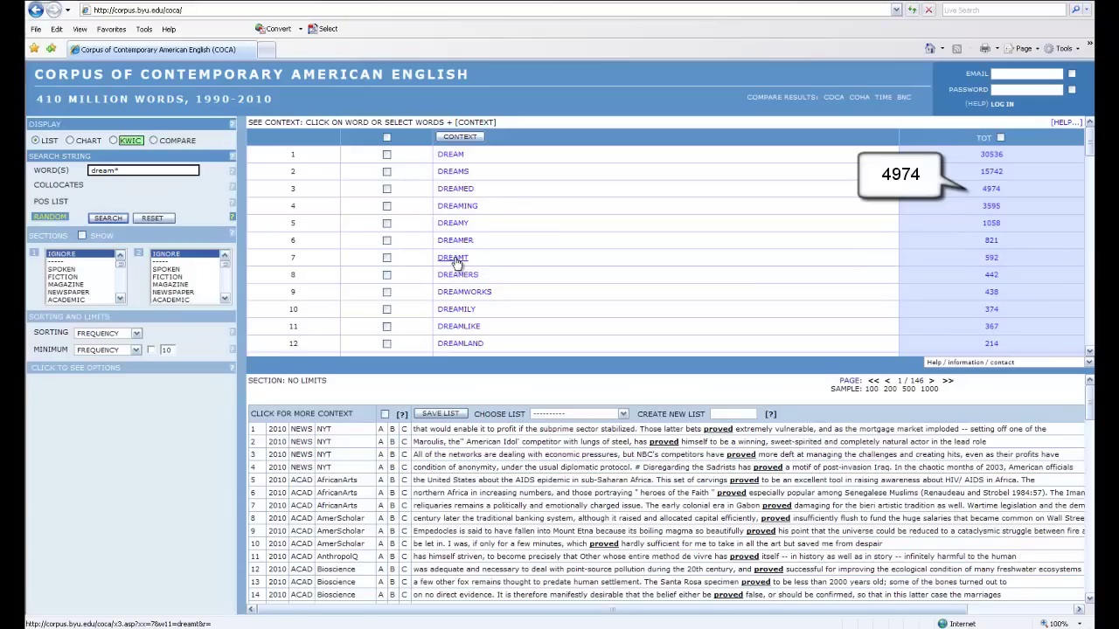
Step: Show DREAMT's keyword-in-context lines beneath the dream* word list
{"action": "left_click", "coordinate": [453, 257]}
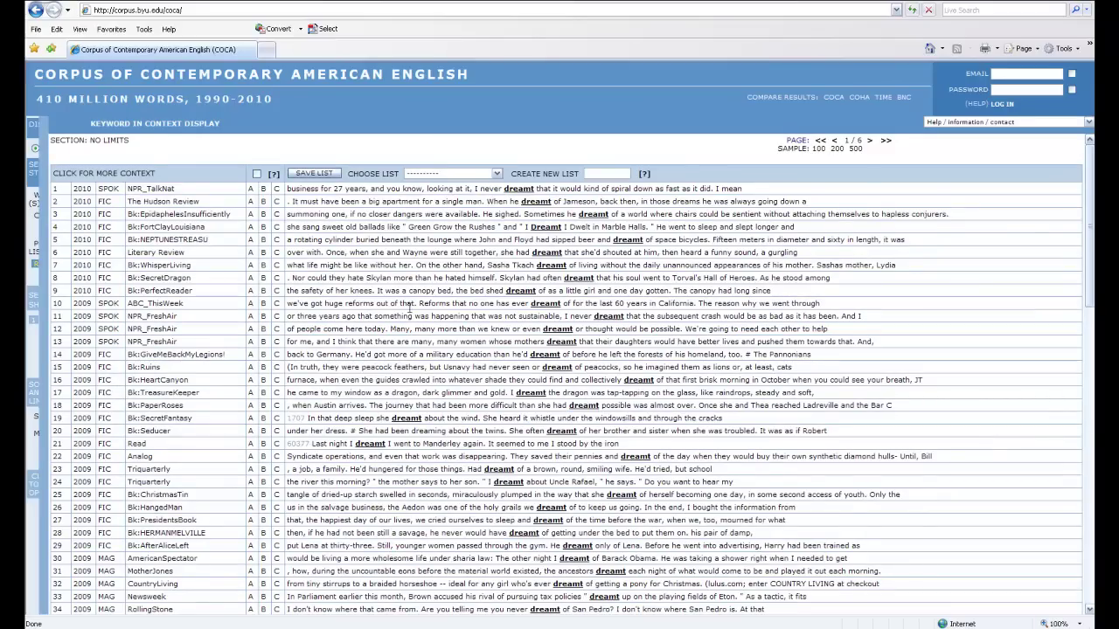
{"action": "left_click", "coordinate": [417, 125]}
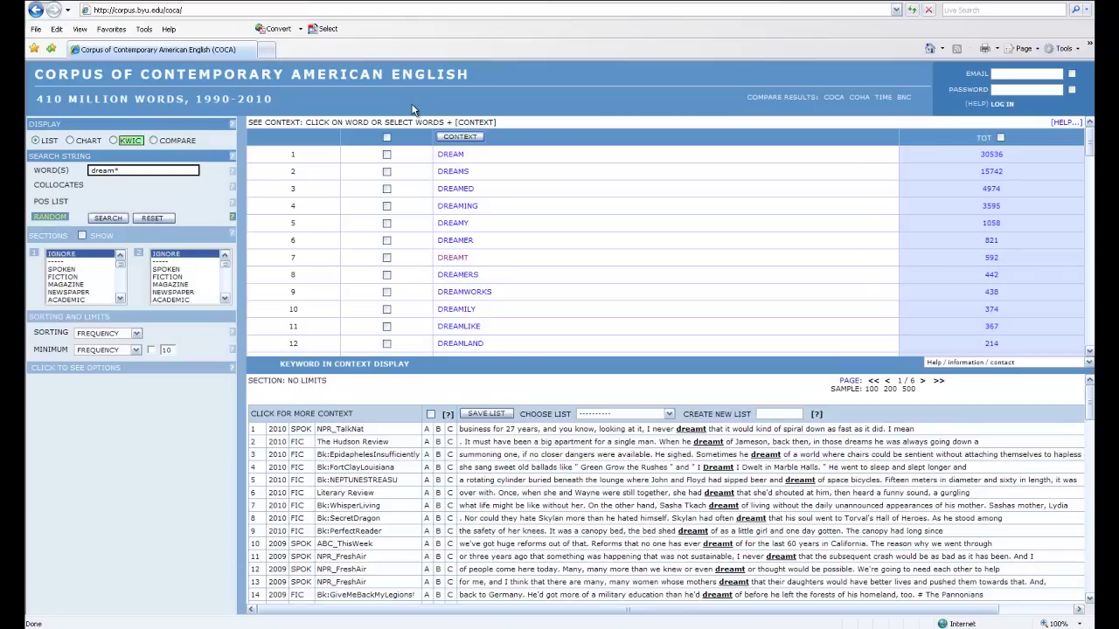
Step: Replace the dream* query with 'curiosity killed the *' and run the search
{"action": "left_click", "coordinate": [152, 217]}
{"action": "left_click", "coordinate": [122, 171]}
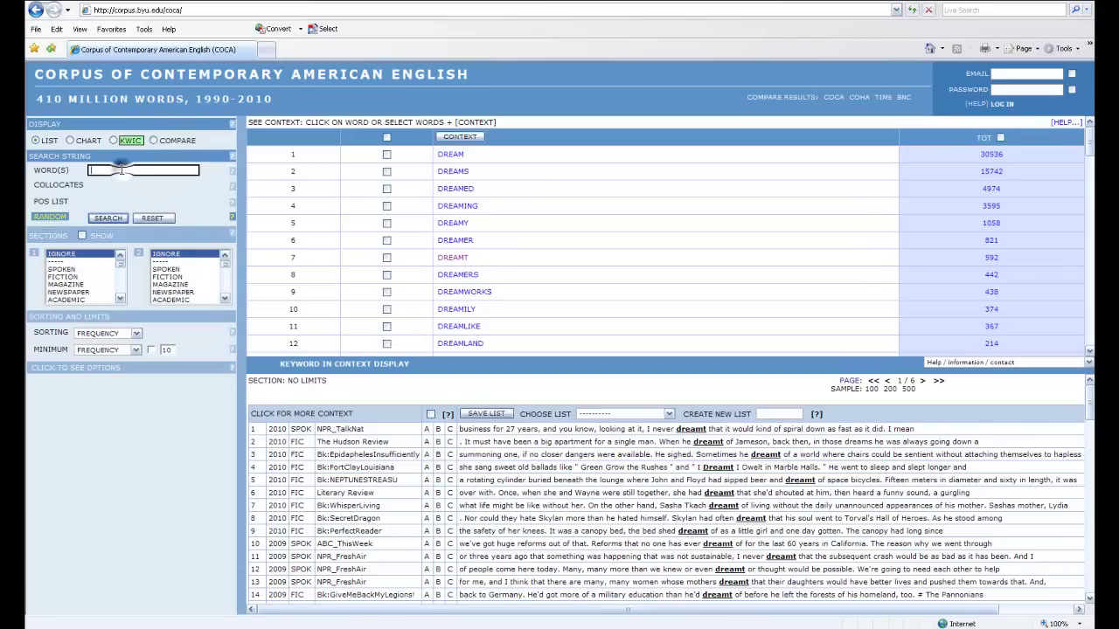
{"action": "type", "text": "curiosi"}
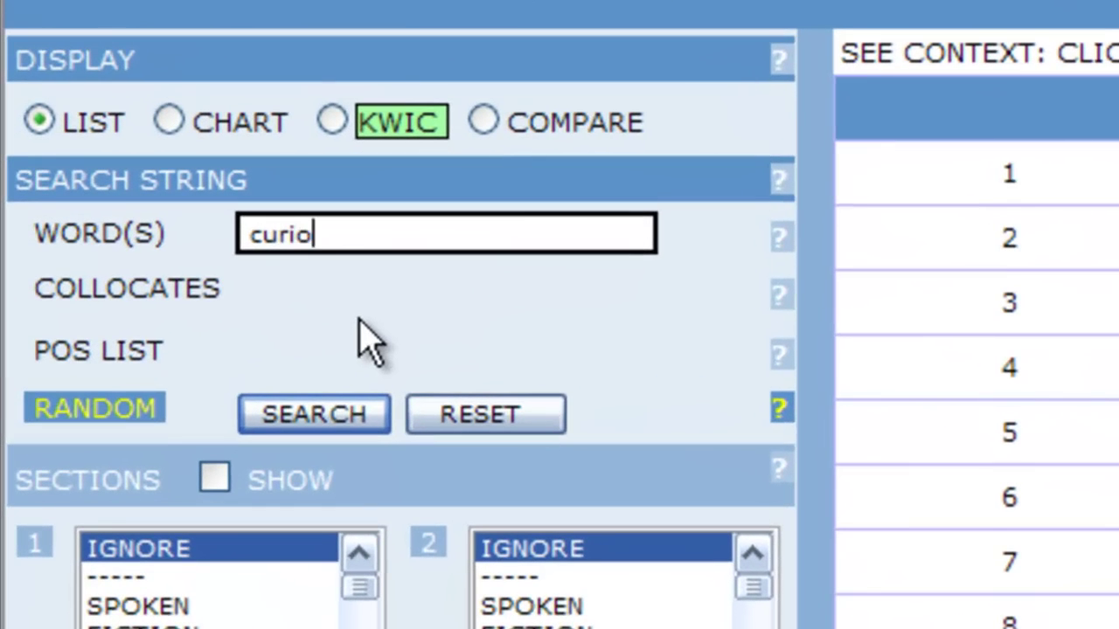
{"action": "type", "text": "ty kill"}
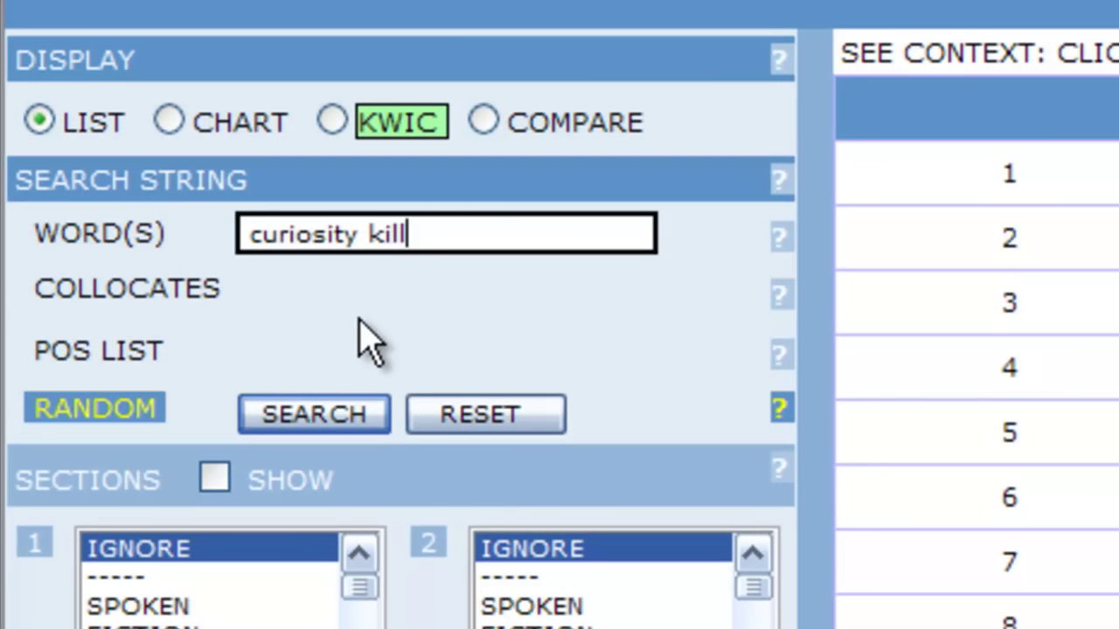
{"action": "type", "text": "ed the "}
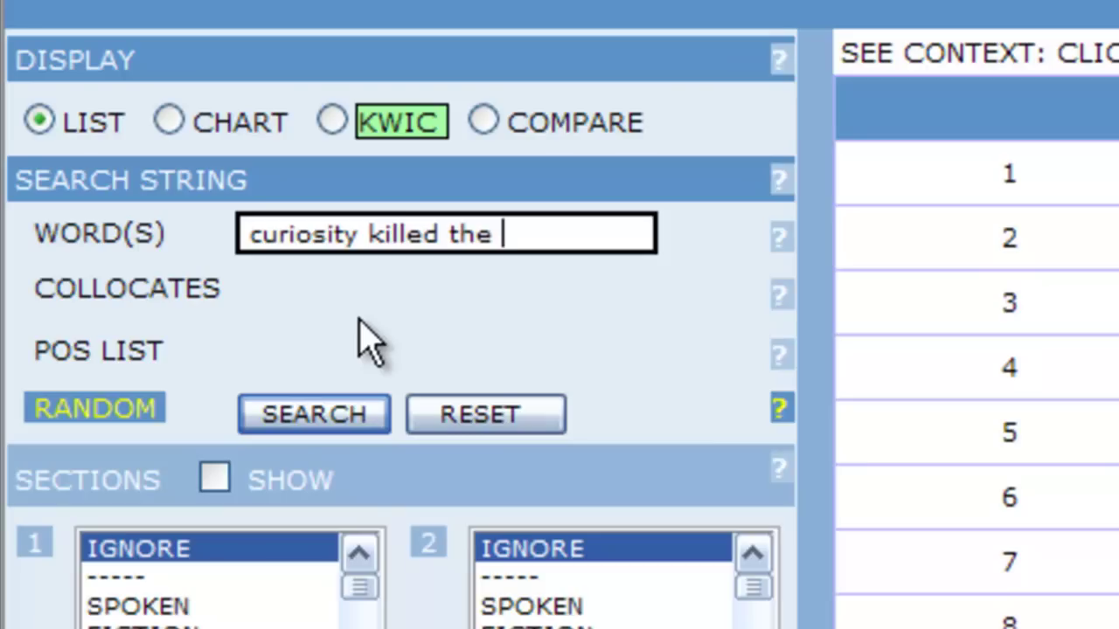
{"action": "type", "text": "*"}
{"action": "left_click", "coordinate": [308, 415]}
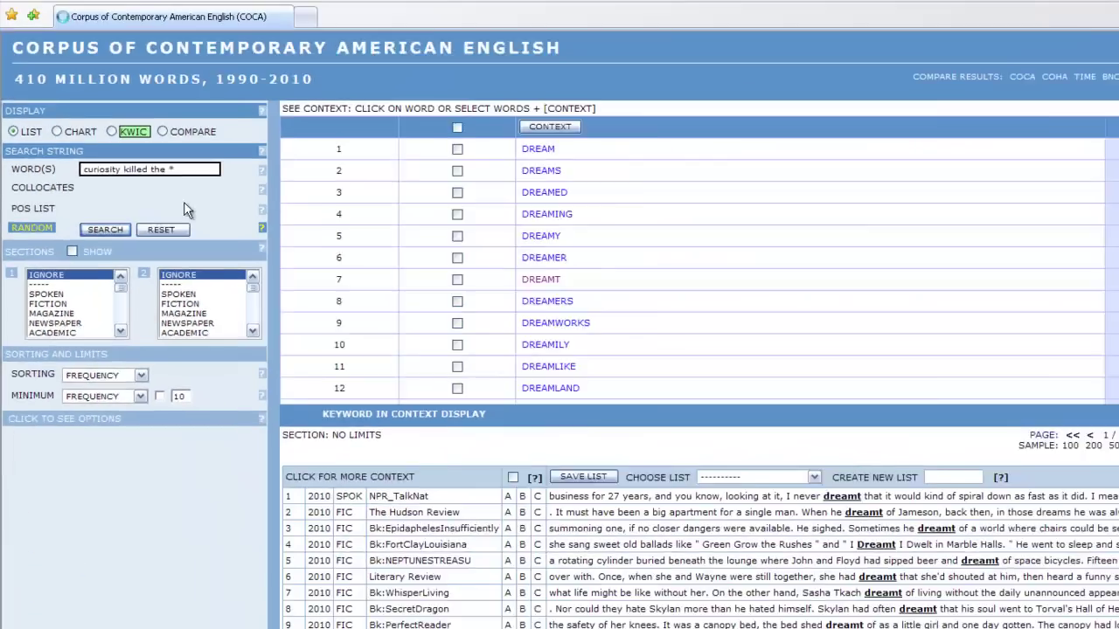